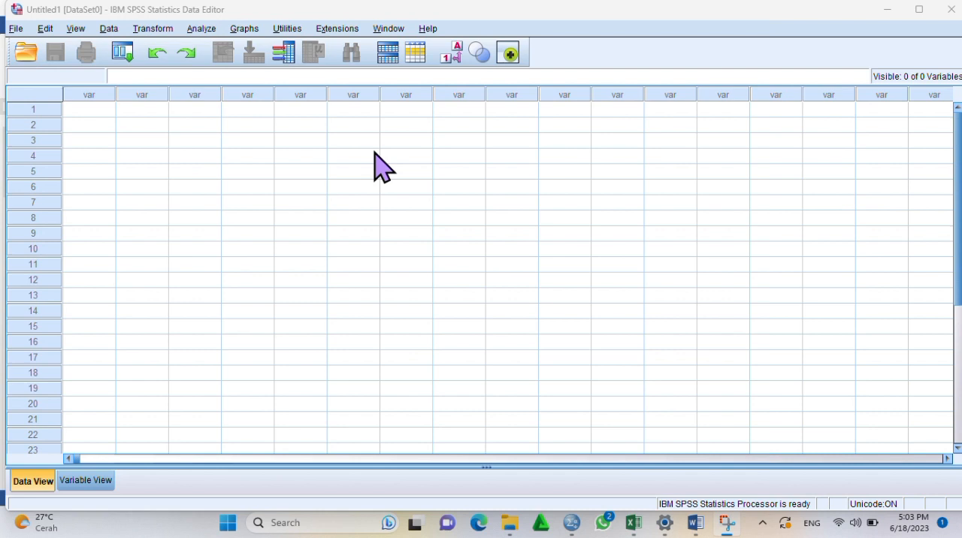
left_click(695, 524)
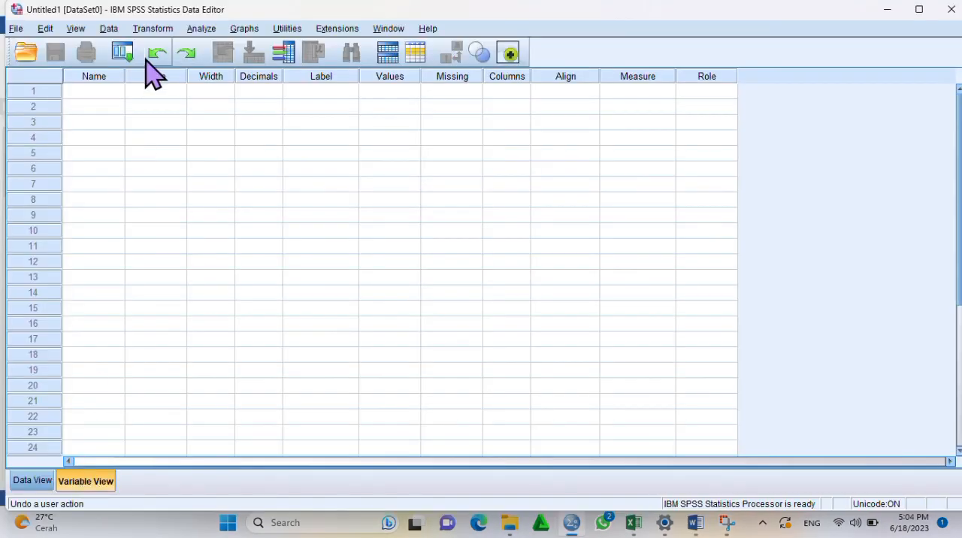
Define two variables named Y and X in the first two rows of the variable list
left_click(108, 89)
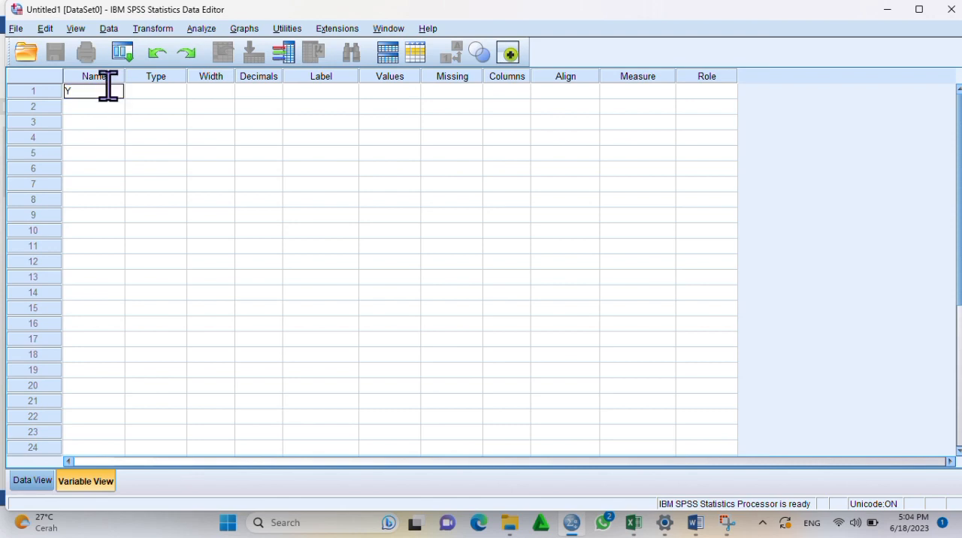
type("Y")
key("Return")
type("X")
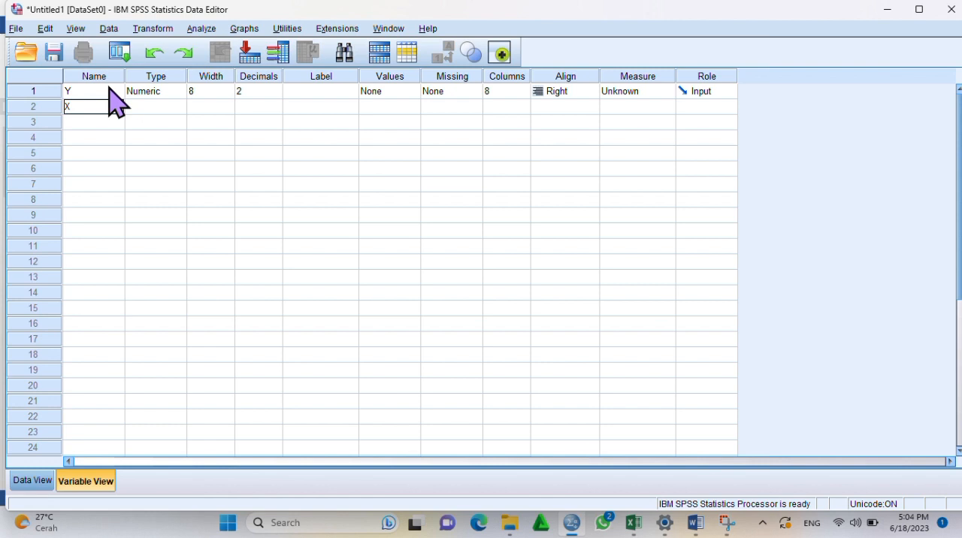
key("Return")
Label variable Y as INFLASI and variable X as MIGAS
left_click(309, 93)
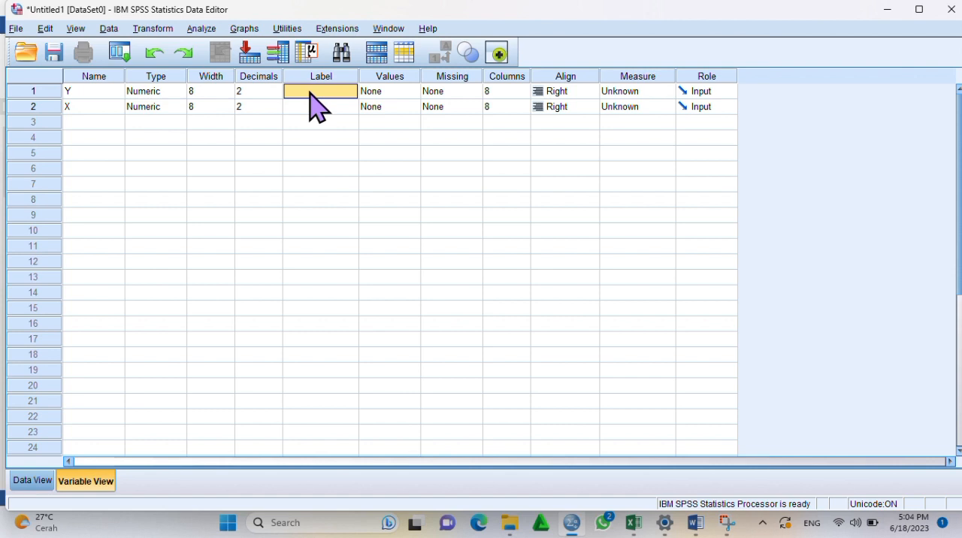
left_click(309, 91)
type("INFLASI")
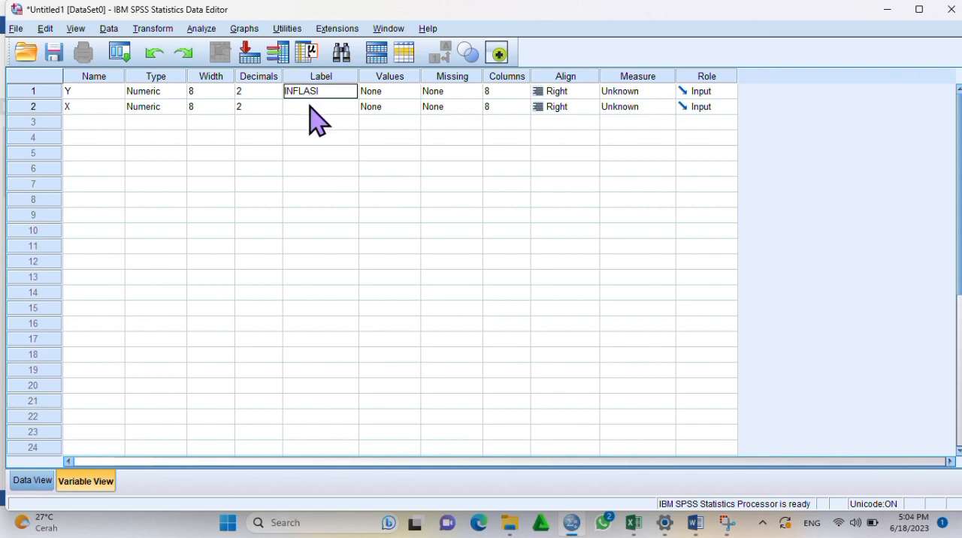
left_click(309, 108)
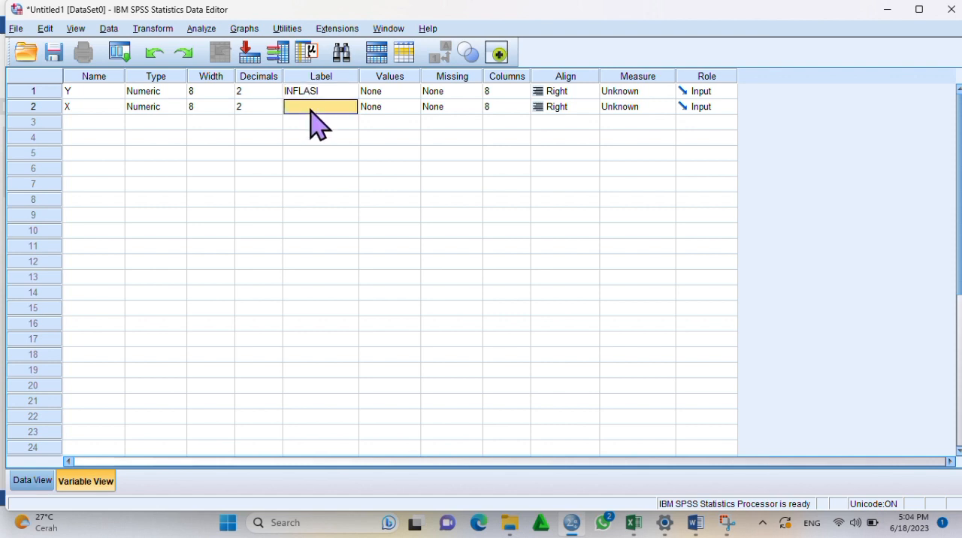
left_click(310, 107)
type("MIGAS")
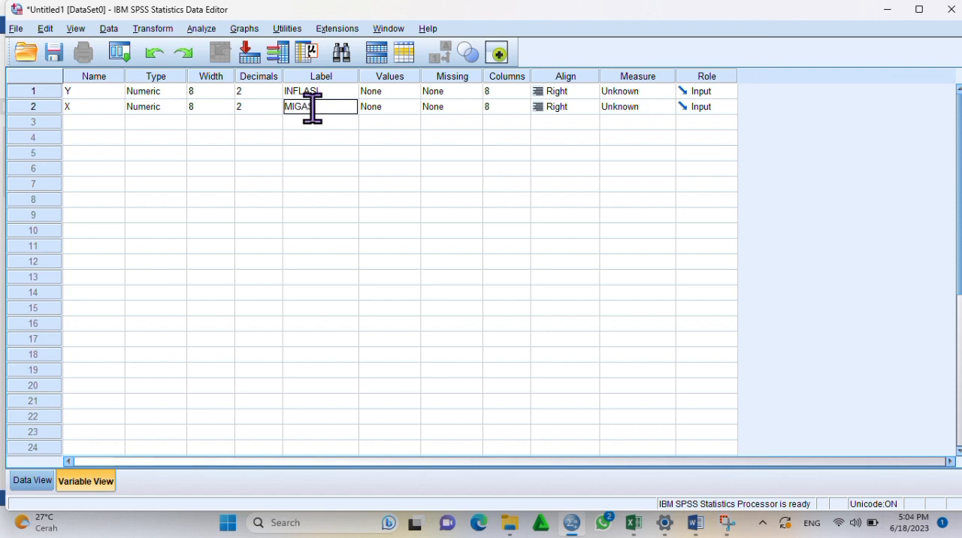
Set the measurement level of both variables, Y and X, to Scale
left_click(607, 91)
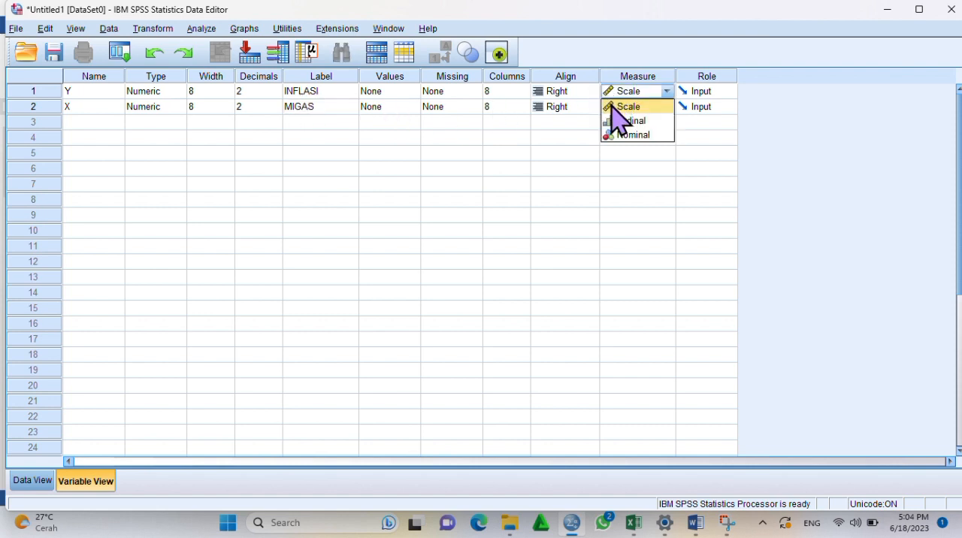
left_click(614, 107)
left_click(616, 106)
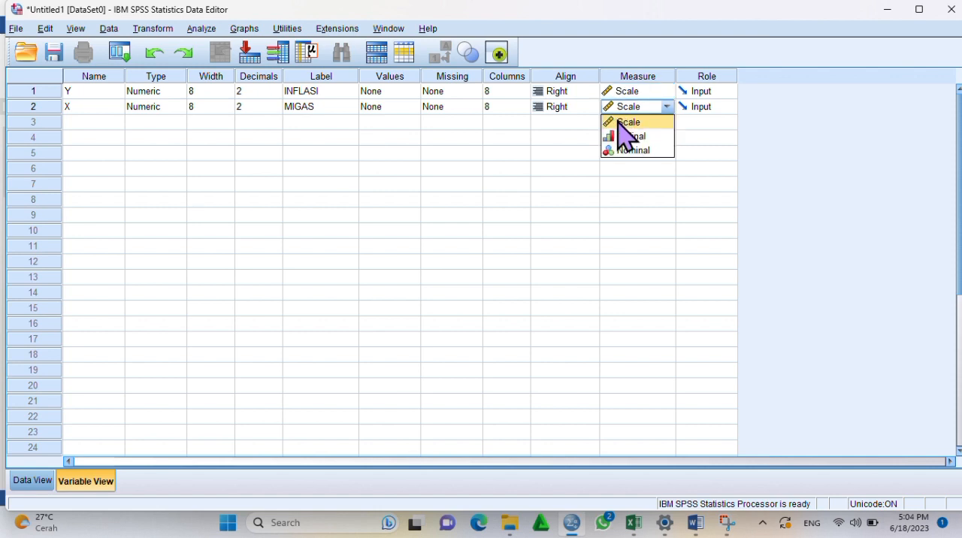
left_click(610, 122)
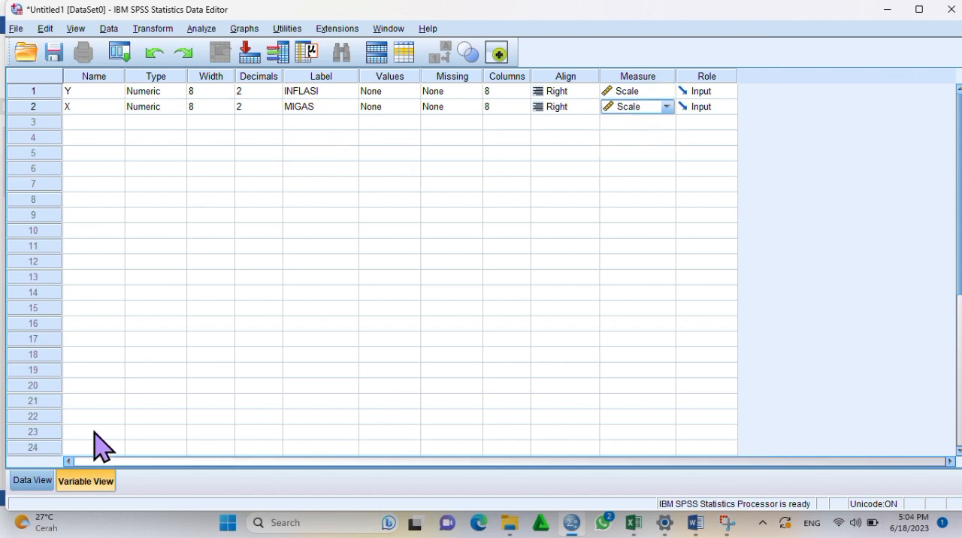
Copy the inflasi and migas values from the Excel workbook Book1 into the SPSS data columns Y and X, starting at row 1
left_click(33, 481)
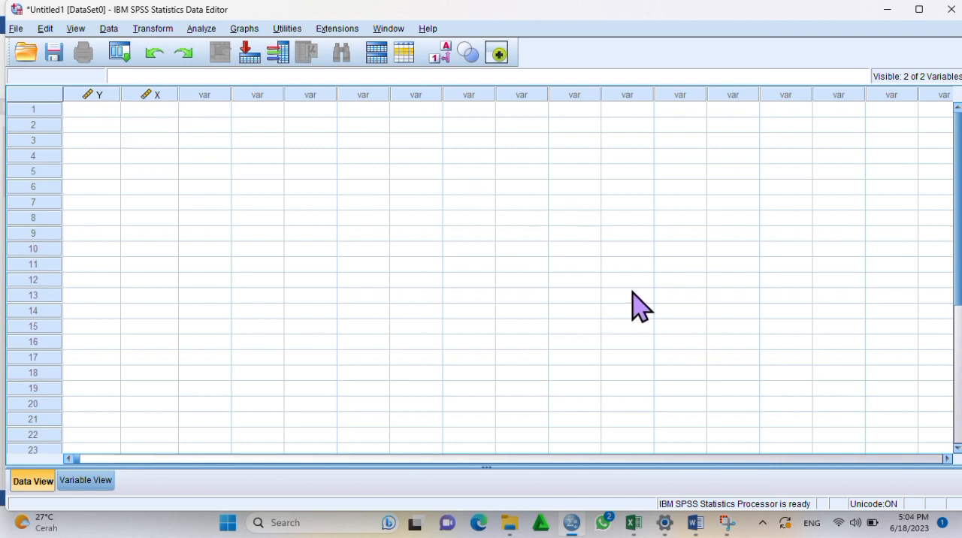
mouse_move(634, 524)
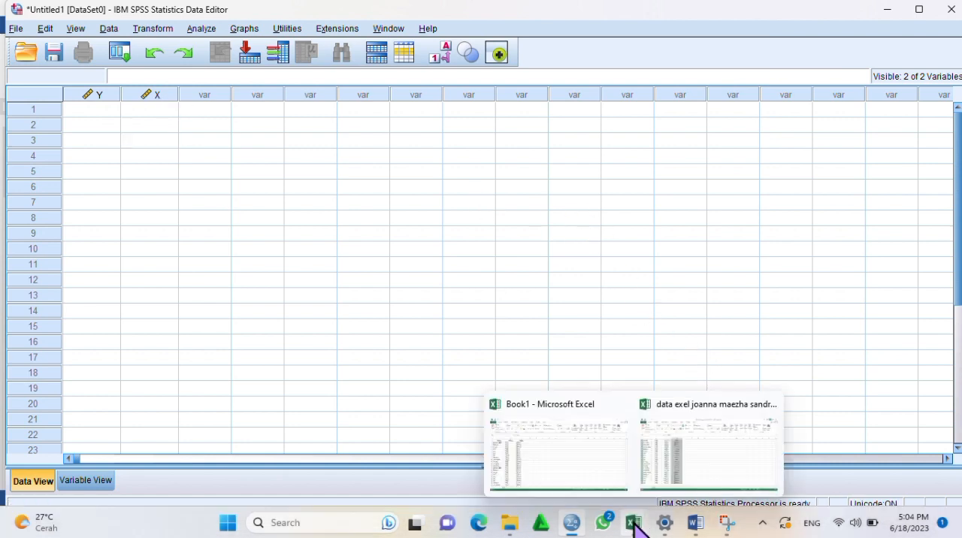
left_click(601, 481)
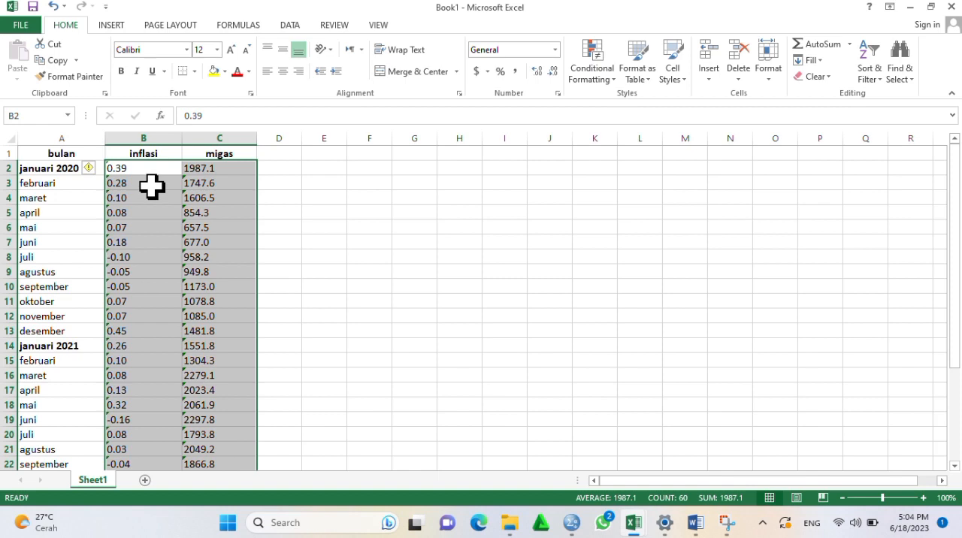
key("ctrl+c")
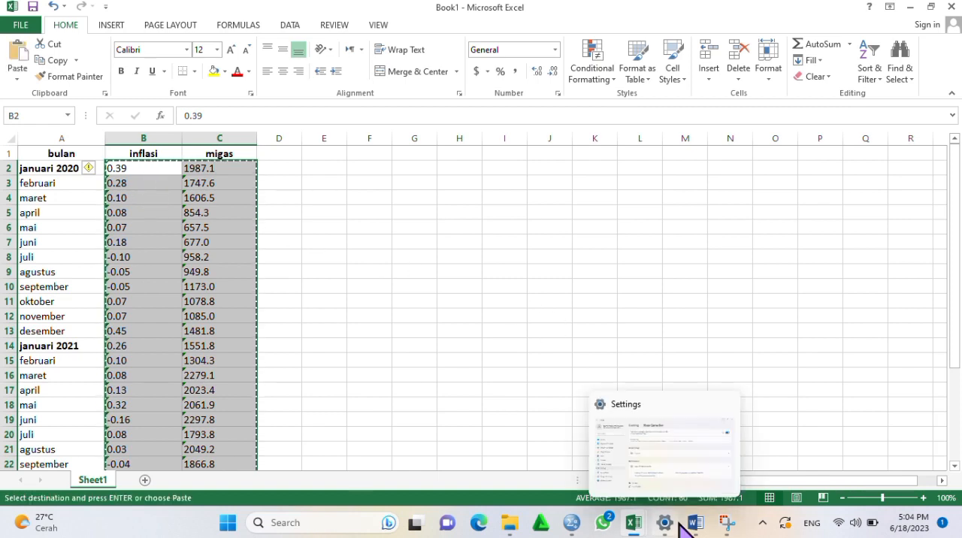
left_click(568, 527)
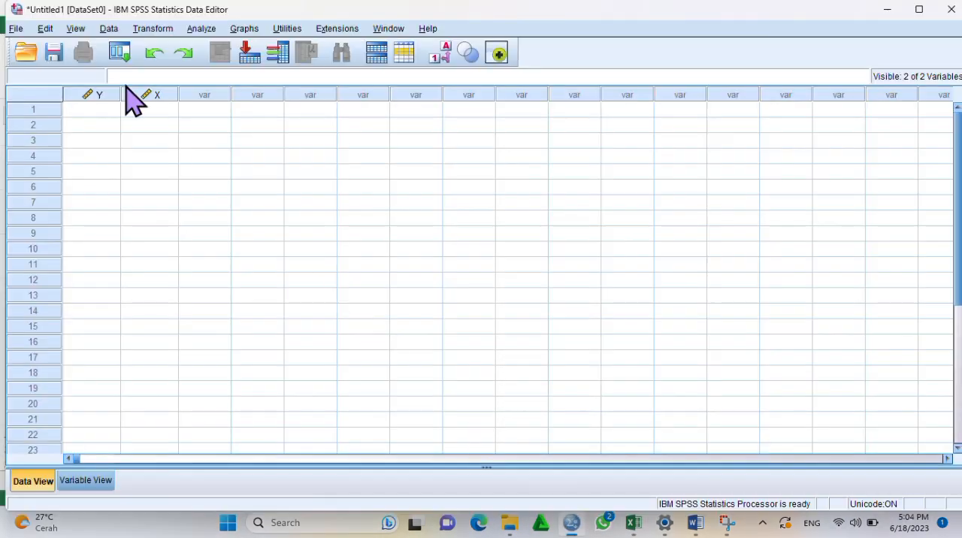
left_click(104, 109)
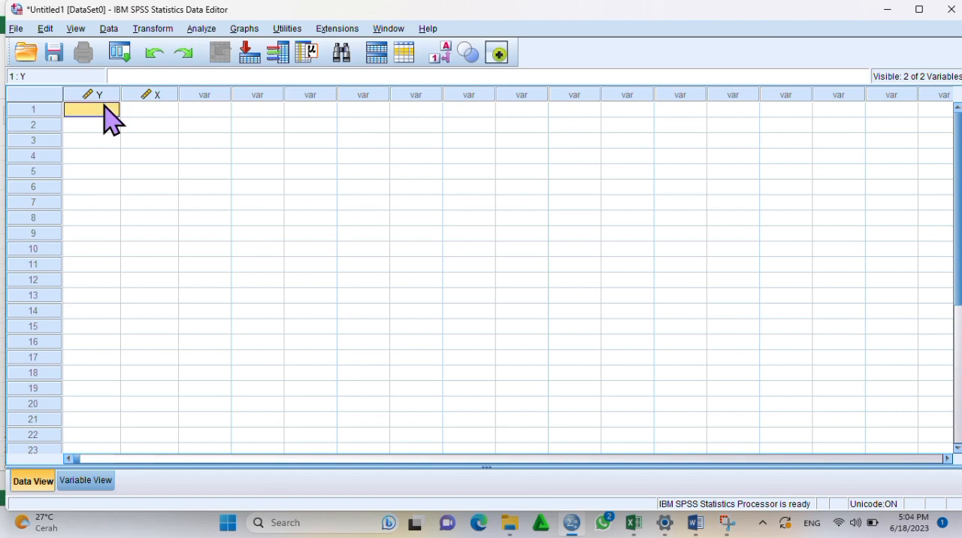
key("ctrl+v")
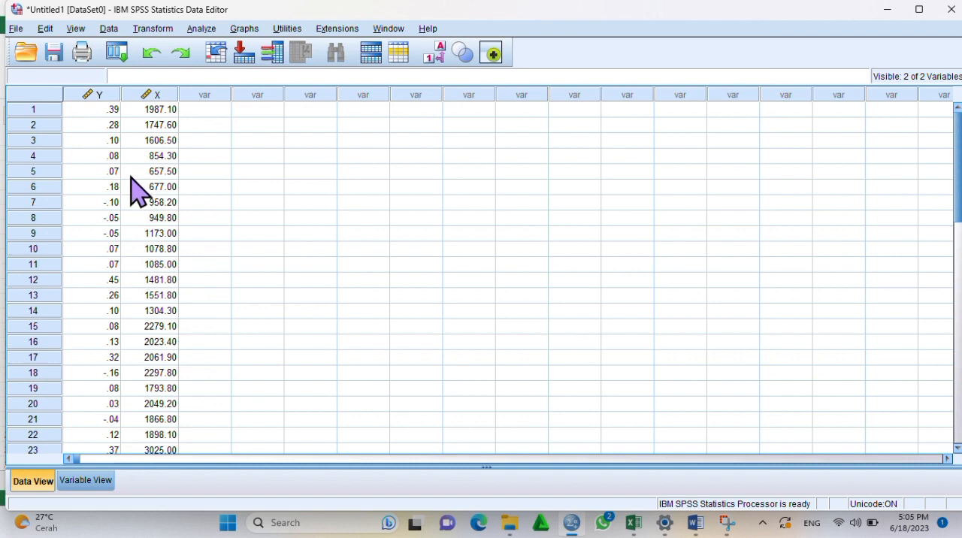
Run a bivariate Pearson correlation with a two-tailed significance test on INFLASI and MIGAS
left_click(201, 30)
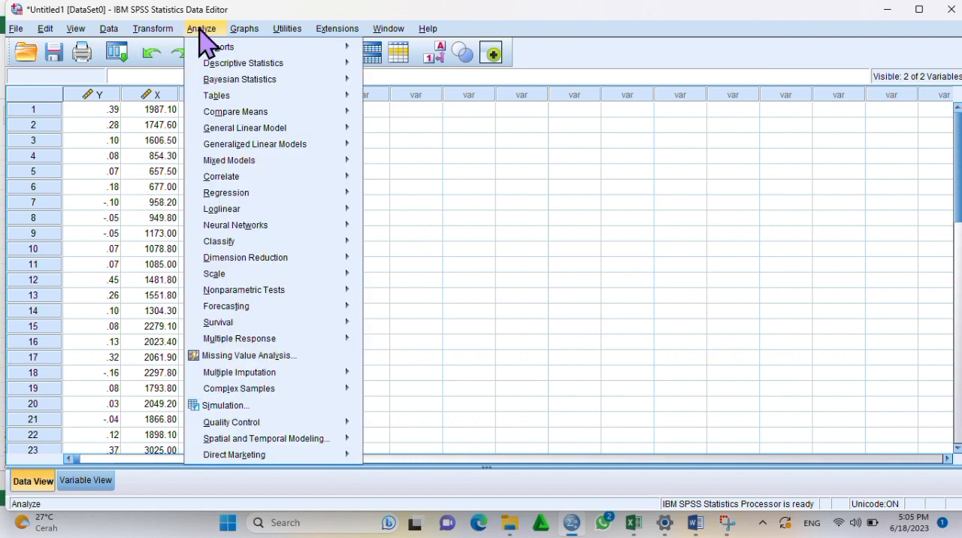
mouse_move(338, 176)
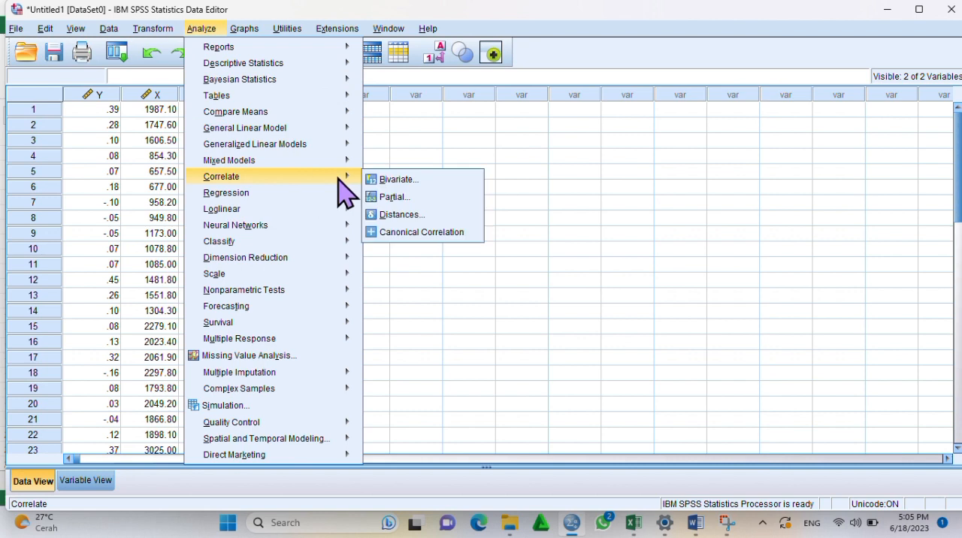
left_click(385, 180)
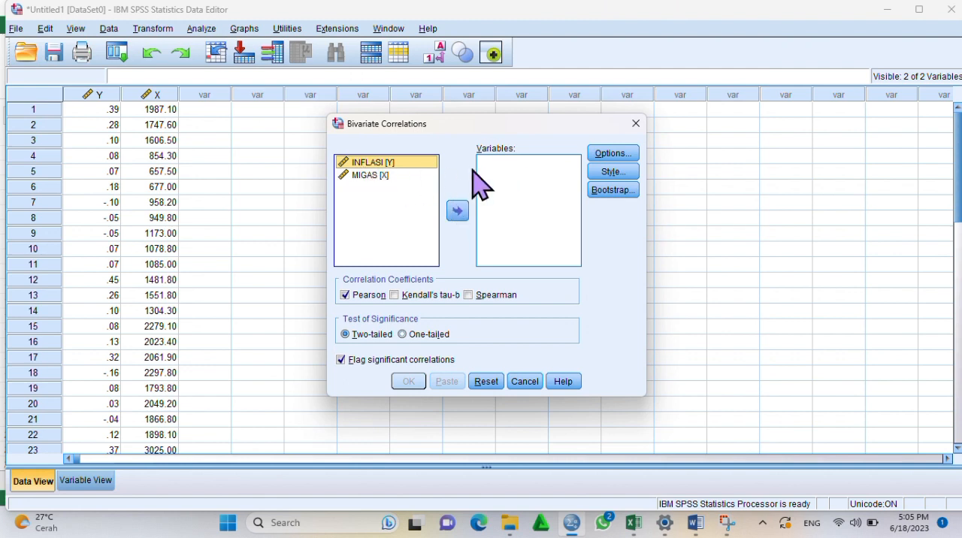
left_click(391, 176, "shift")
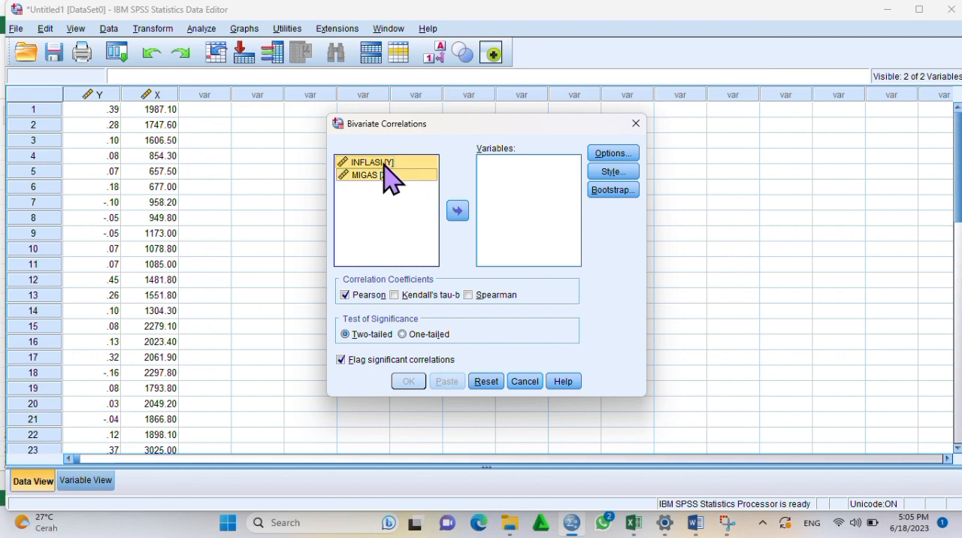
left_click(458, 208)
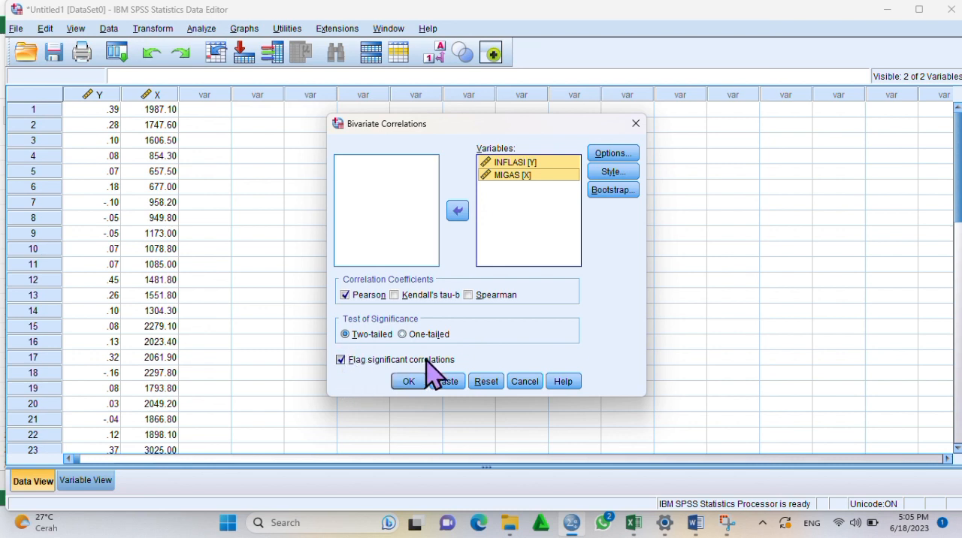
left_click(408, 381)
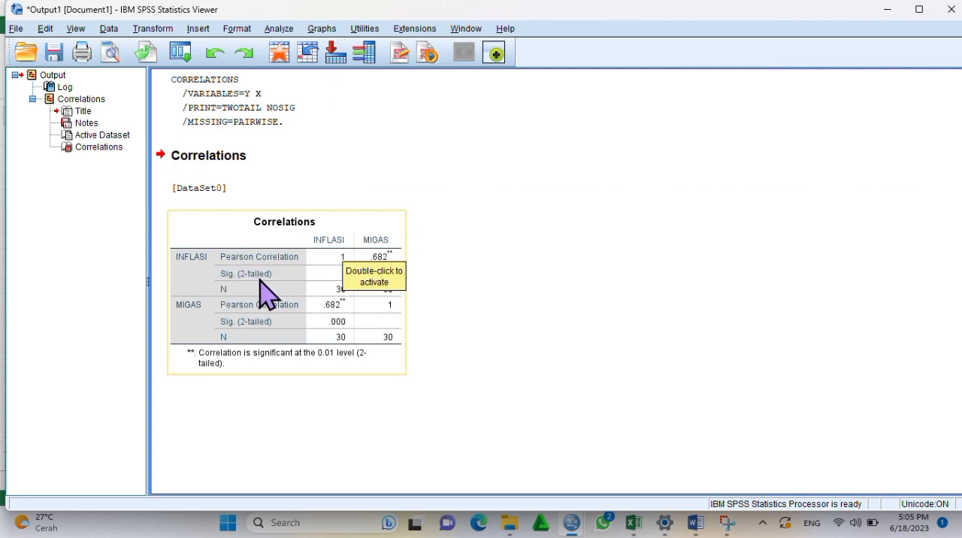
Compare the significance and Pearson values in the SPSS Correlations table with the decision rules and relationship-strength guidelines in the Word document
left_click(263, 285)
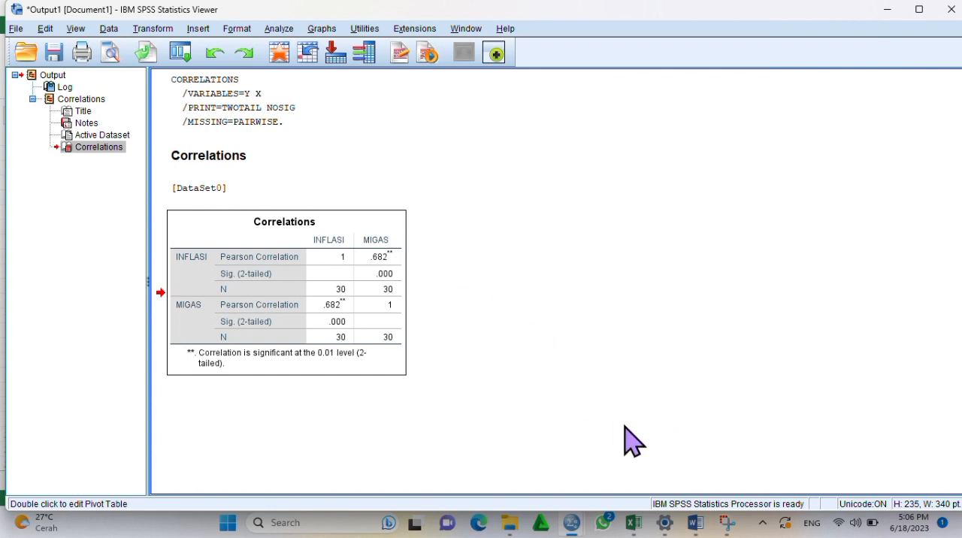
mouse_move(695, 522)
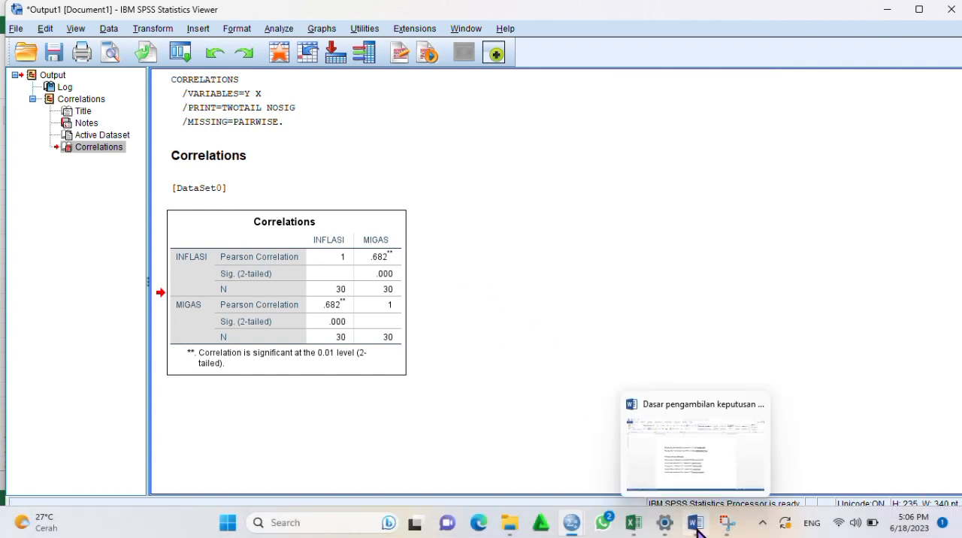
left_click(681, 451)
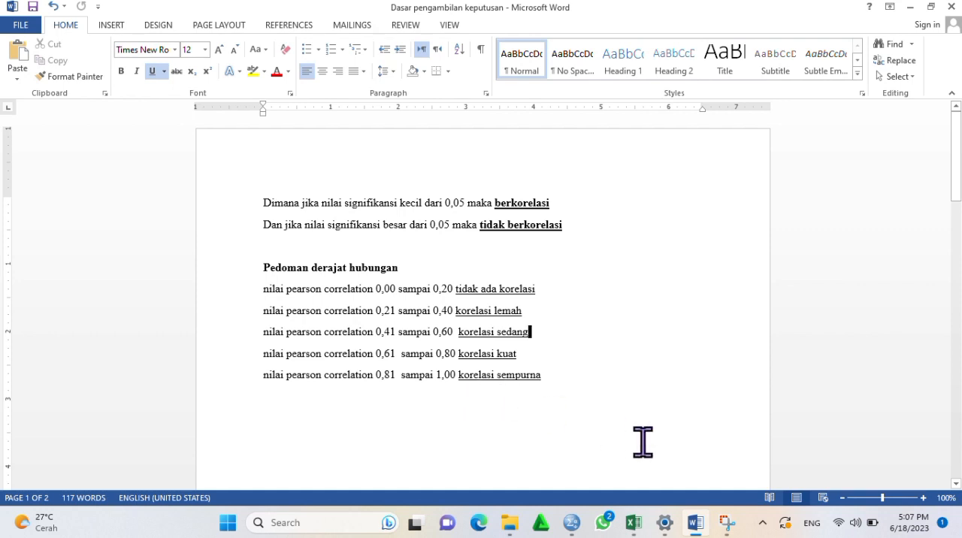
mouse_move(574, 520)
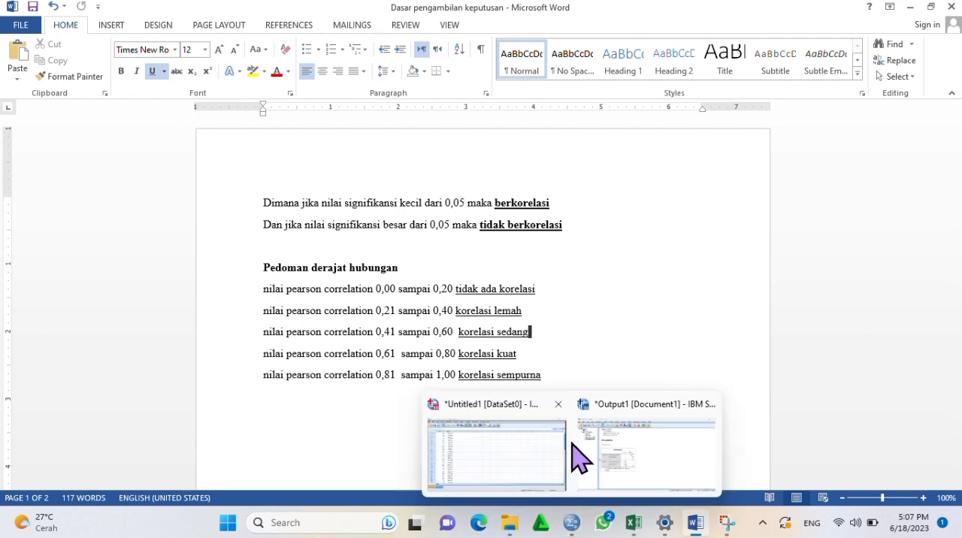
left_click(609, 466)
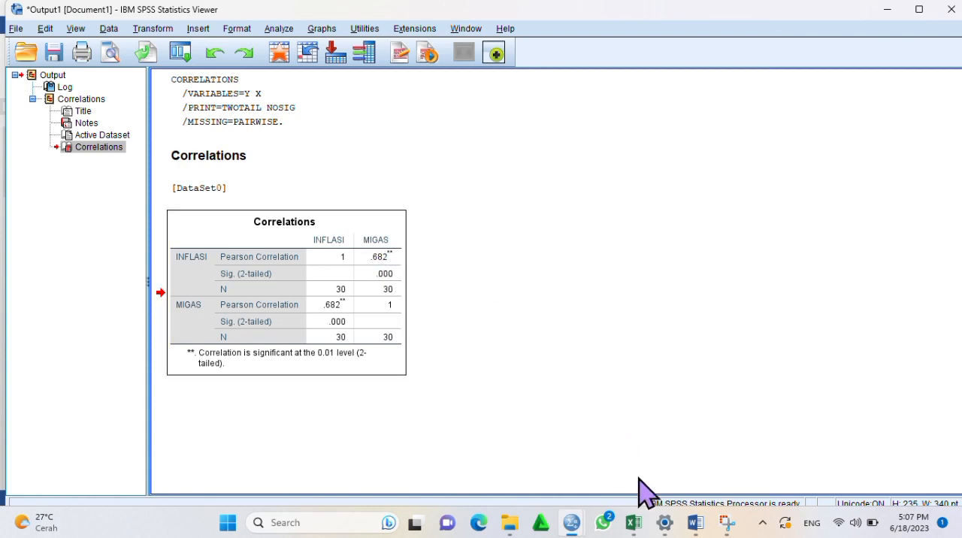
mouse_move(696, 519)
left_click(691, 417)
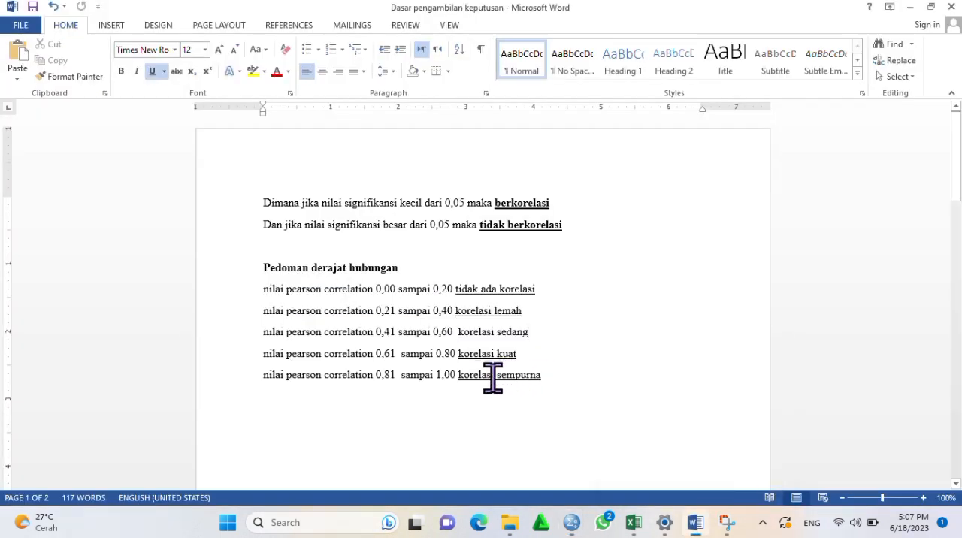
mouse_move(573, 519)
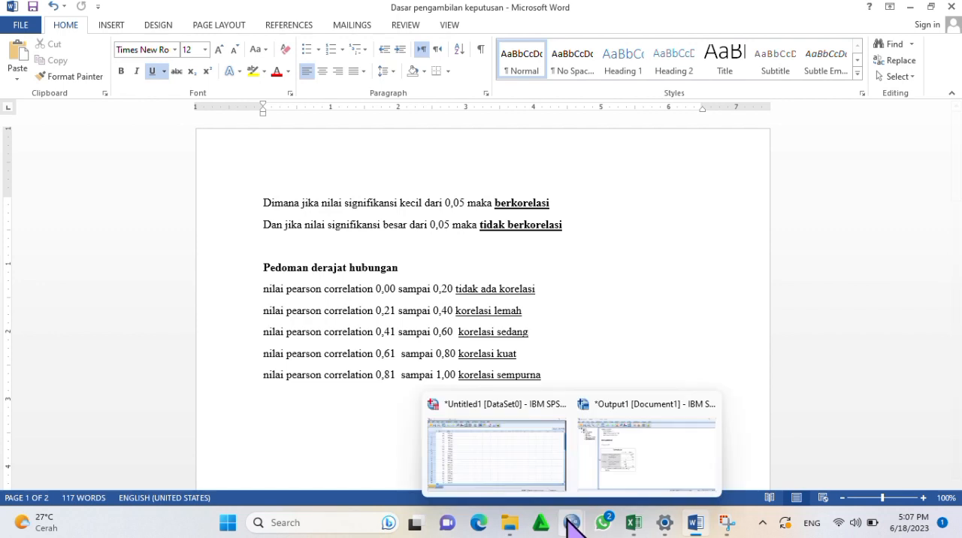
left_click(622, 462)
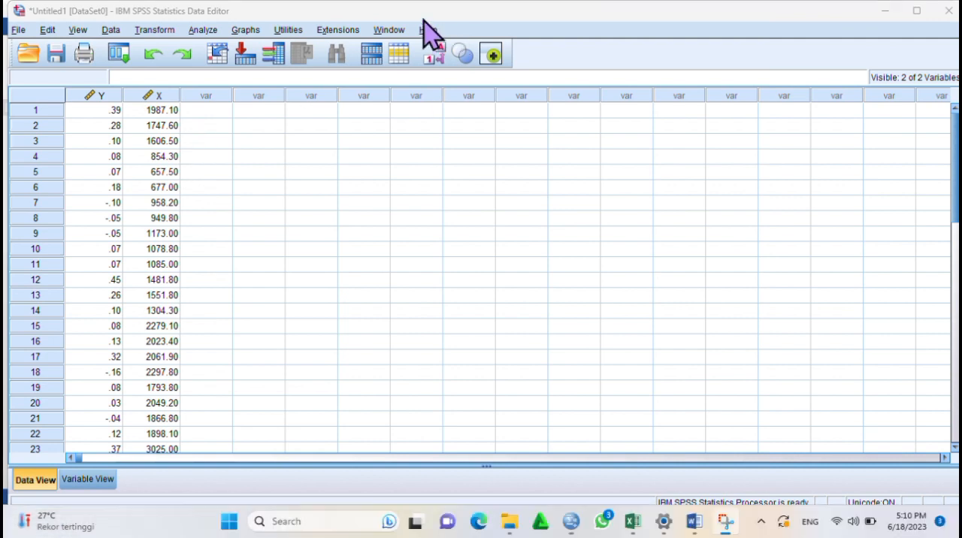
Switch to the Word document and read the decision rules for the simple linear regression test
mouse_move(694, 521)
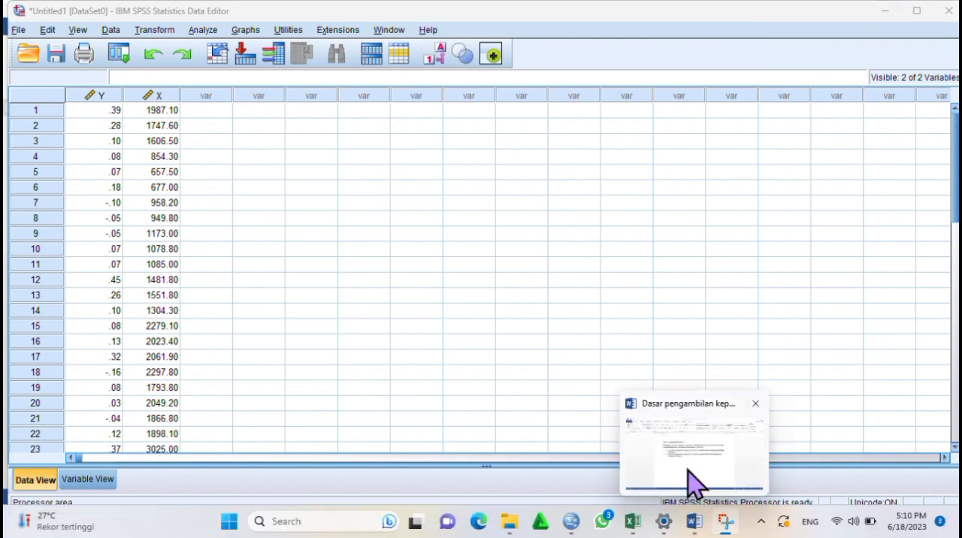
left_click(690, 481)
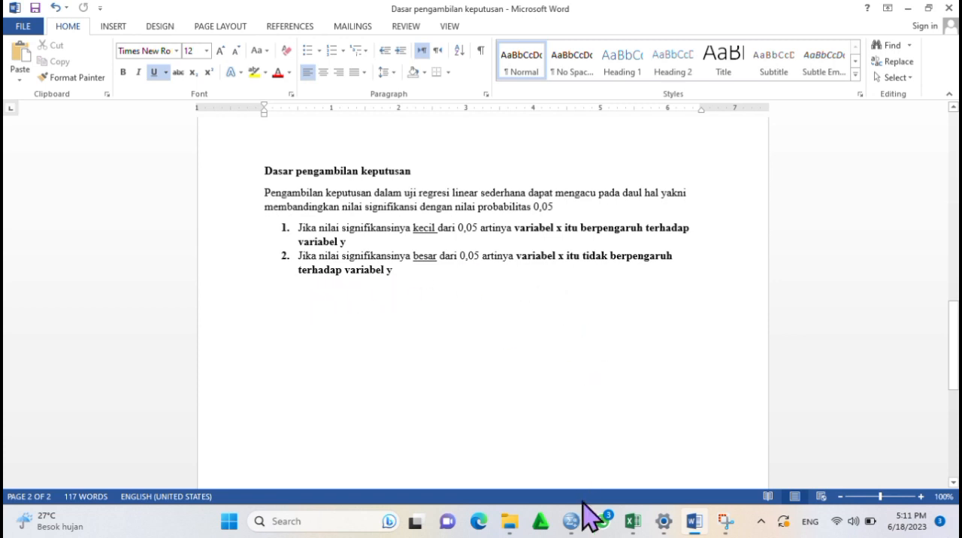
Switch to the SPSS data editor and set up a linear regression with INFLASI as dependent and MIGAS as independent variable
mouse_move(575, 518)
left_click(526, 479)
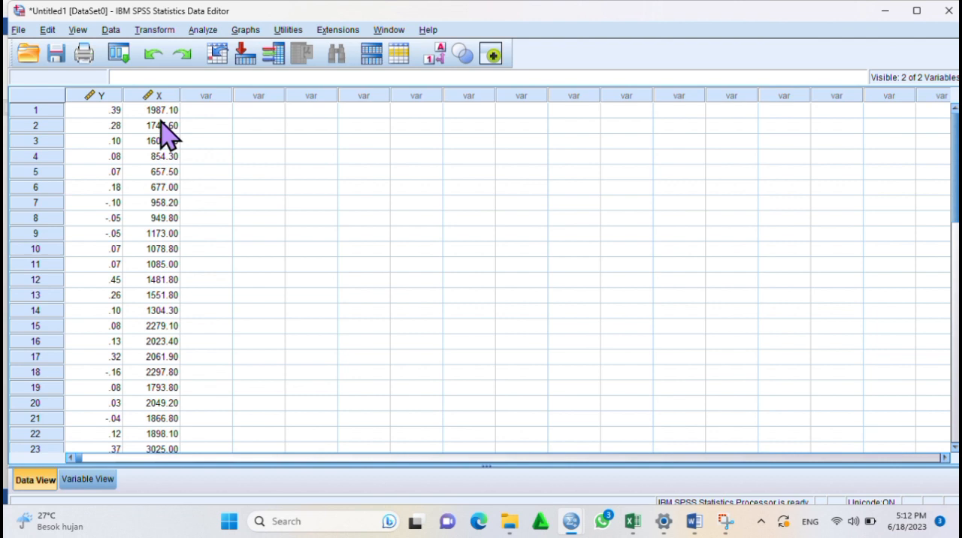
left_click(204, 30)
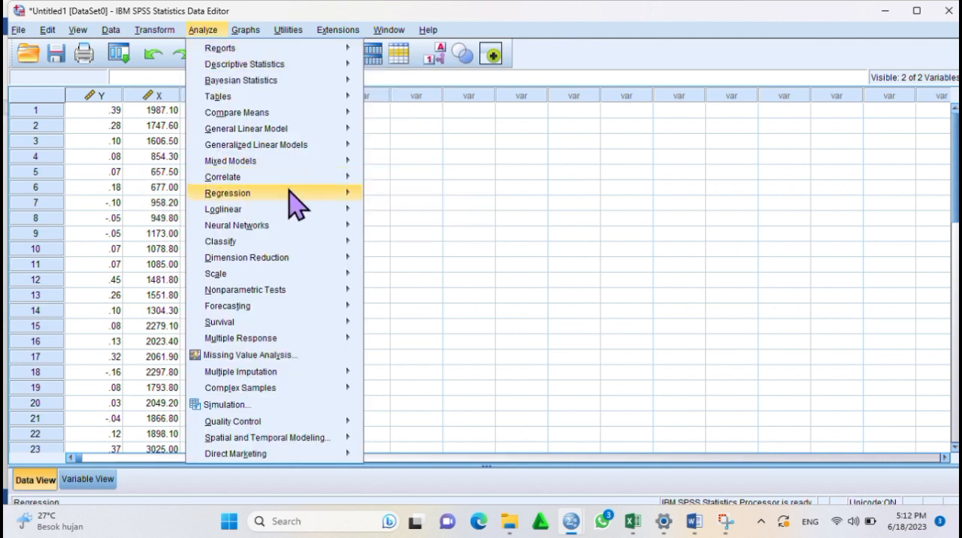
mouse_move(342, 199)
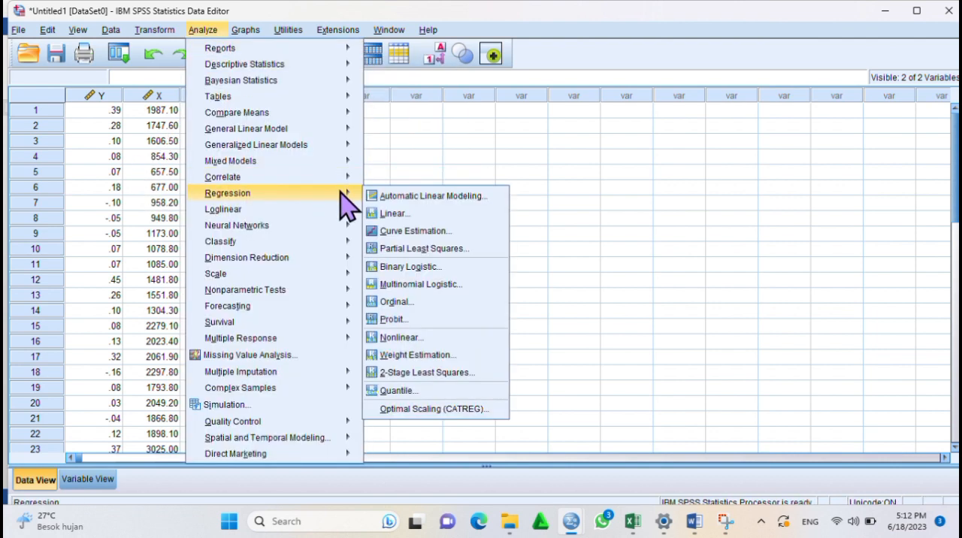
left_click(391, 214)
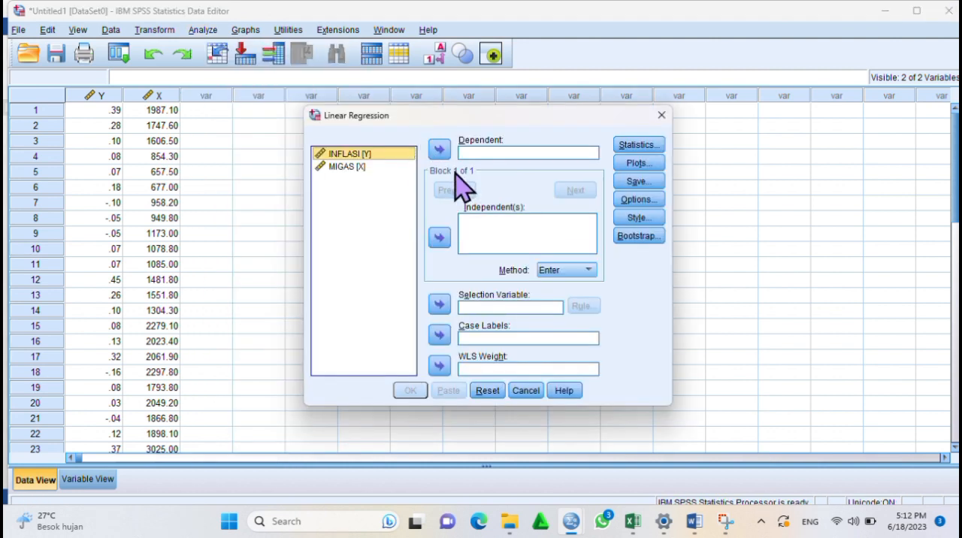
left_click(384, 156)
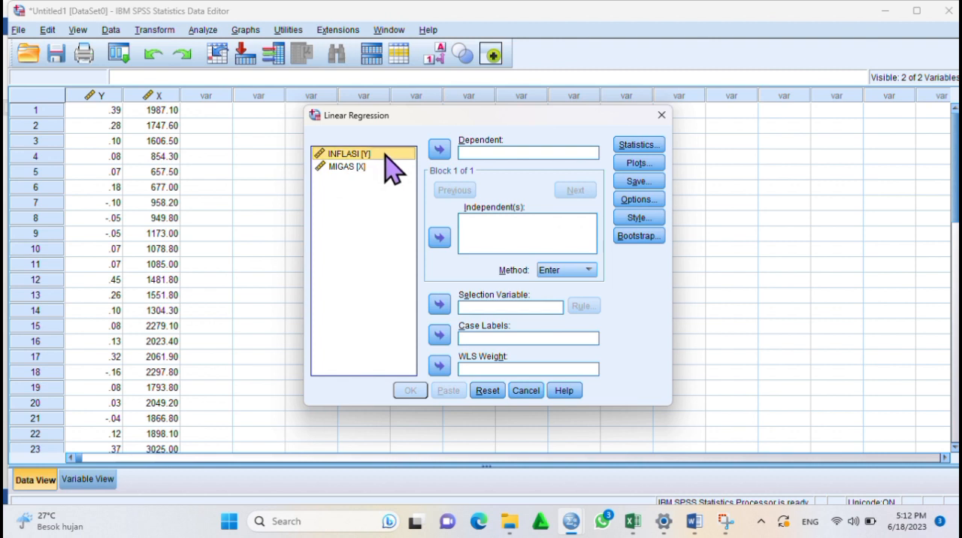
left_click(439, 150)
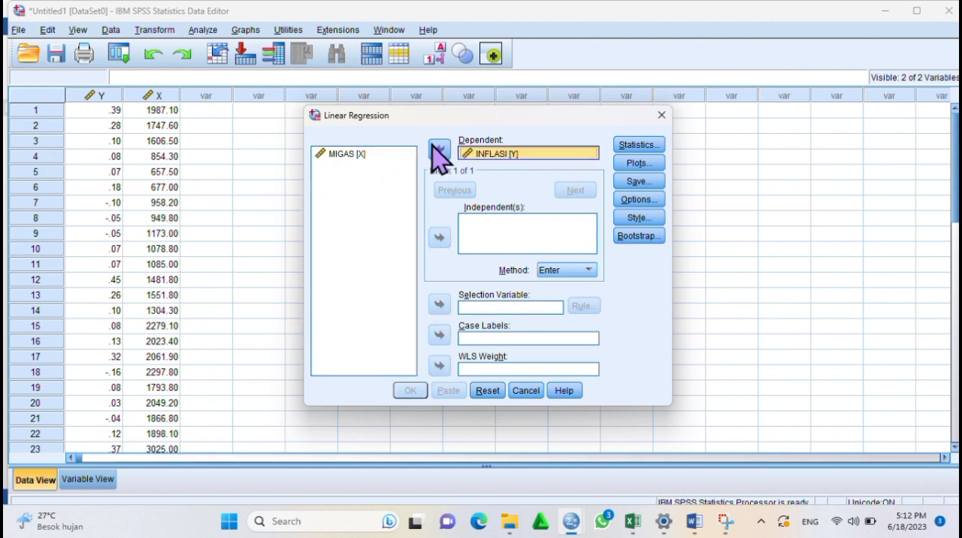
left_click(368, 158)
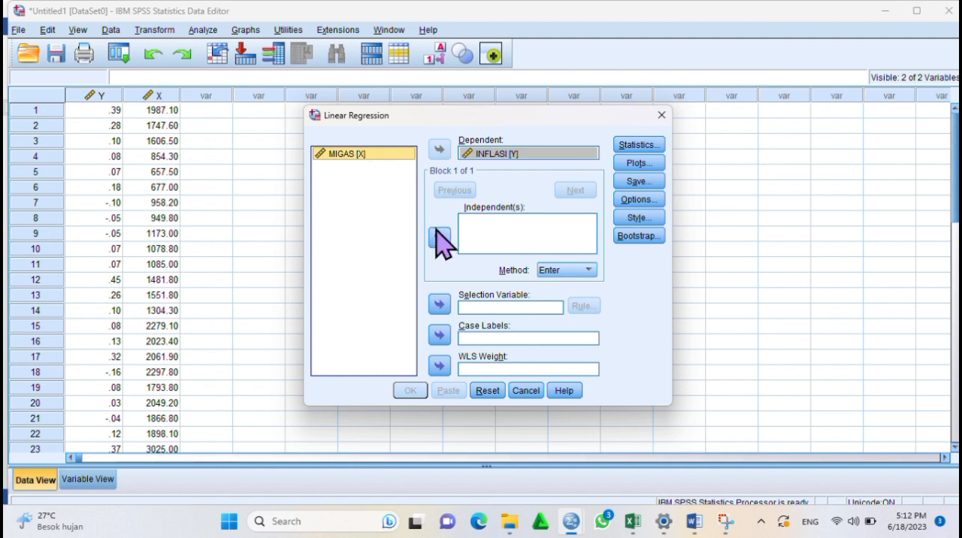
left_click(440, 237)
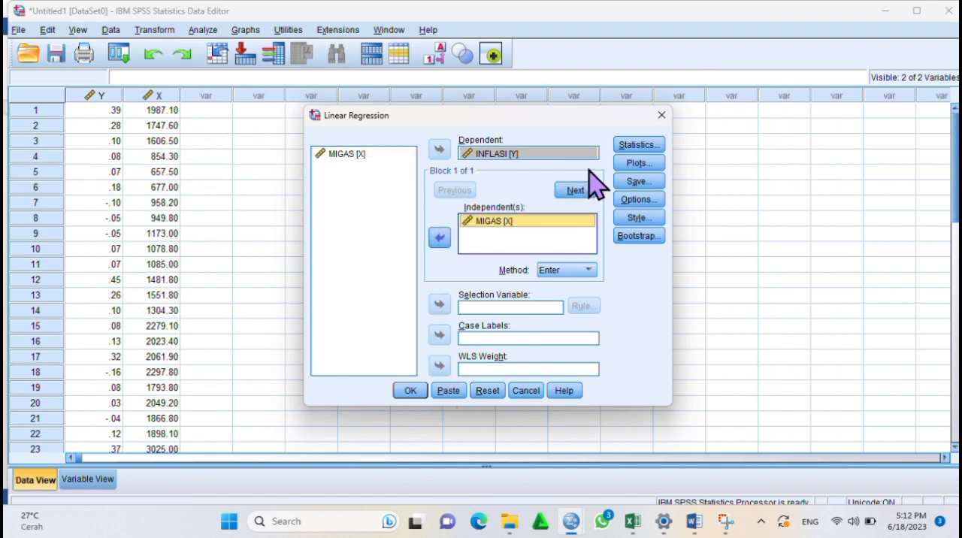
Add R squared change and Durbin-Watson to the regression statistics
left_click(623, 146)
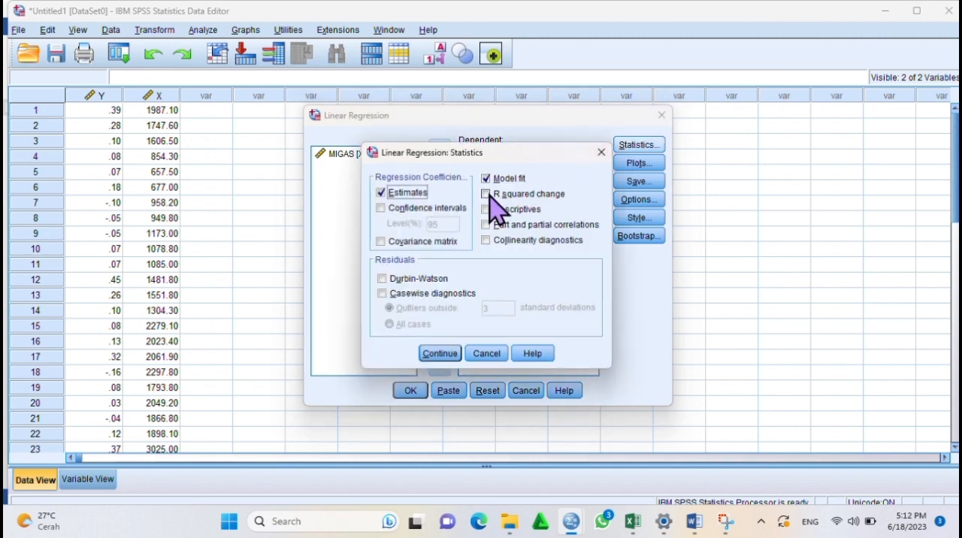
left_click(489, 194)
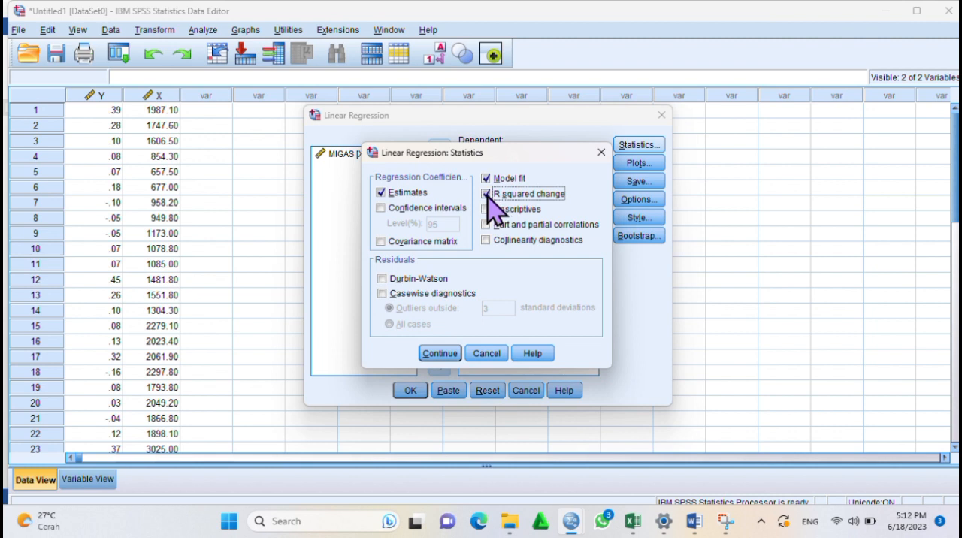
left_click(385, 280)
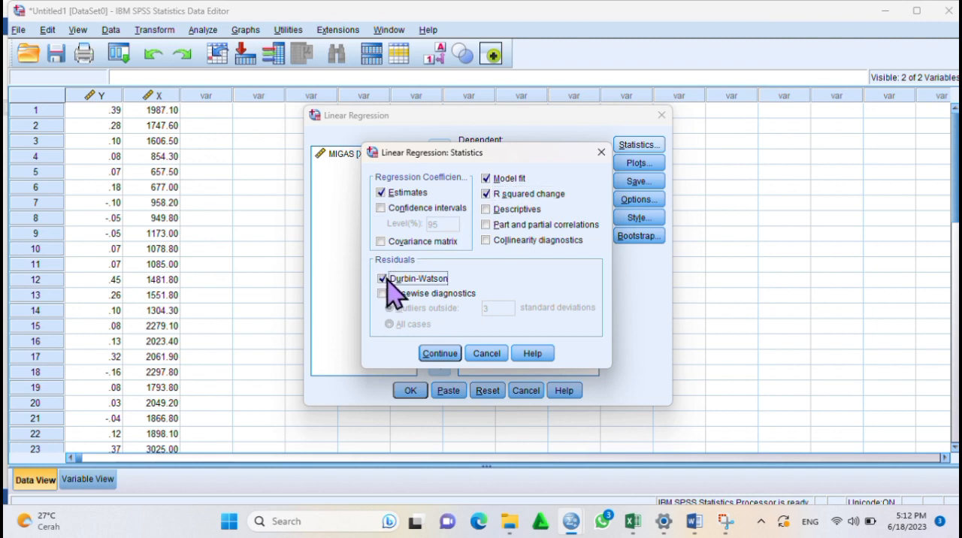
left_click(438, 353)
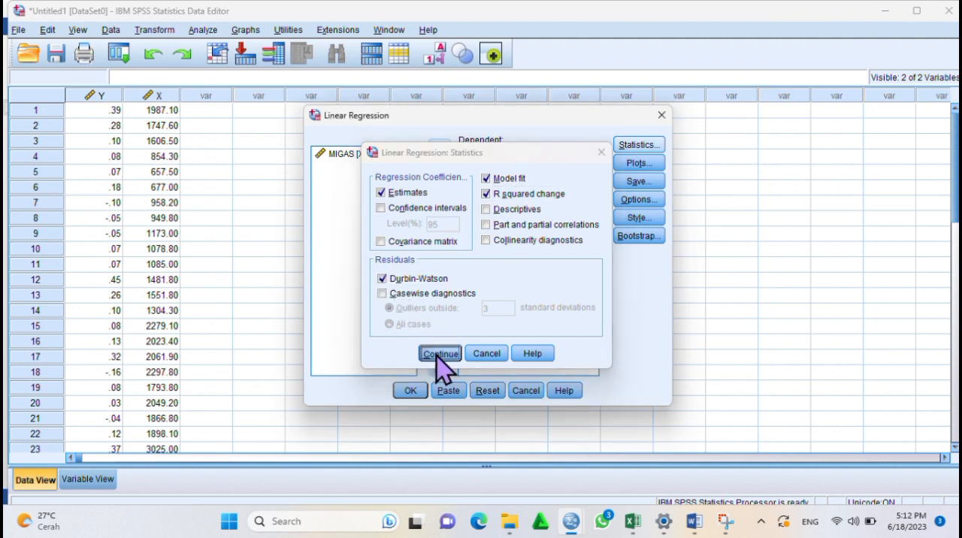
Choose to save the unstandardized residuals, run the linear regression and view its output tables
left_click(631, 184)
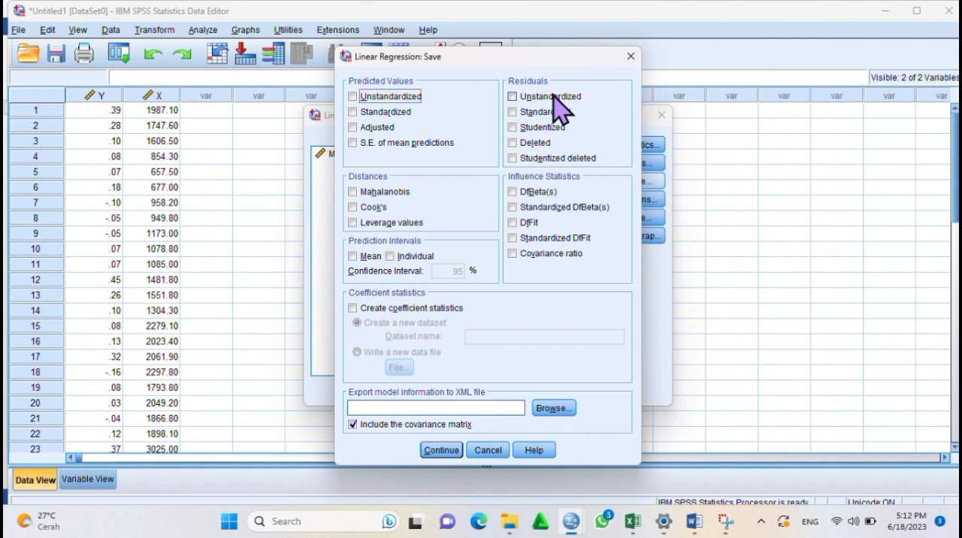
left_click(513, 99)
left_click(442, 451)
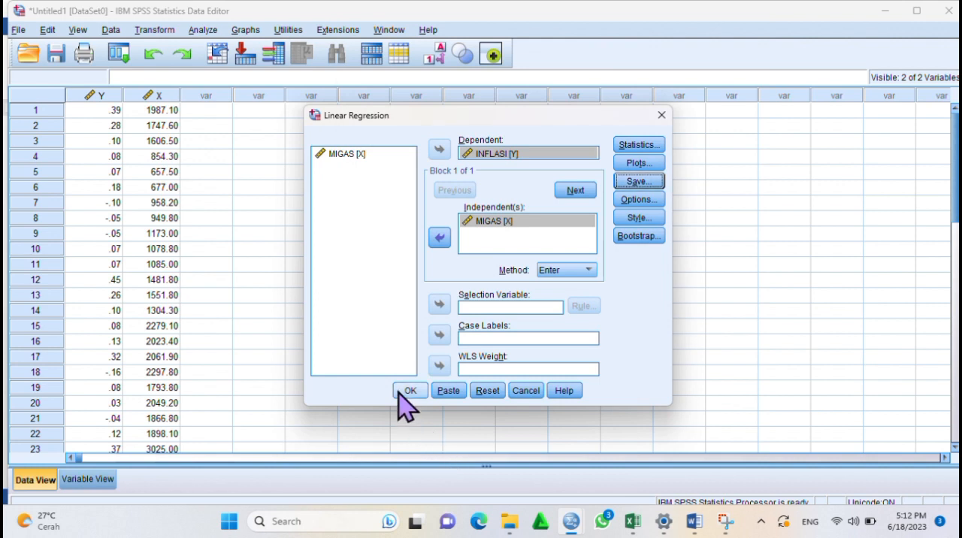
left_click(406, 390)
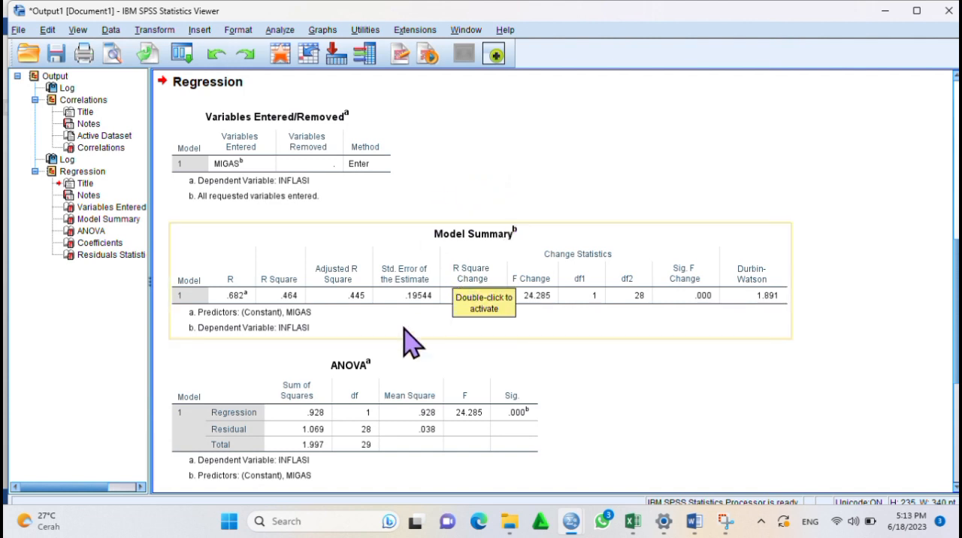
scroll(412, 344, "down", 3)
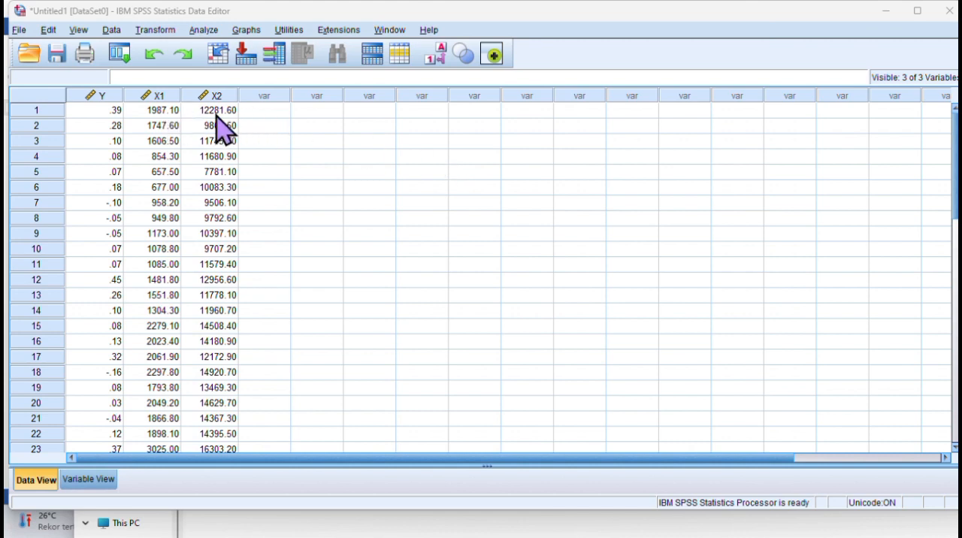
Run a linear regression with INFLASI as dependent variable and MIGAS and NON MIGAS as independent variables, using the Enter method
mouse_move(186, 99)
mouse_move(221, 105)
left_click(210, 30)
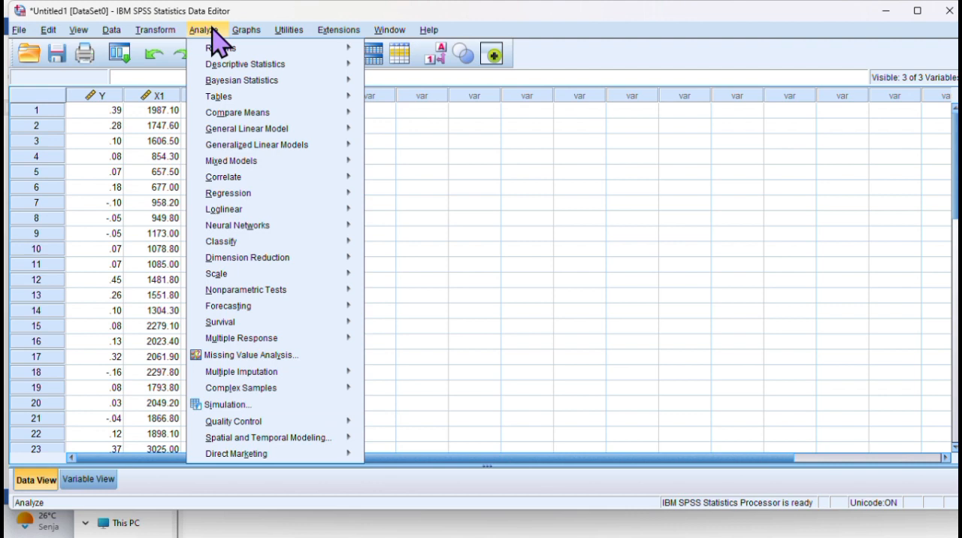
mouse_move(344, 193)
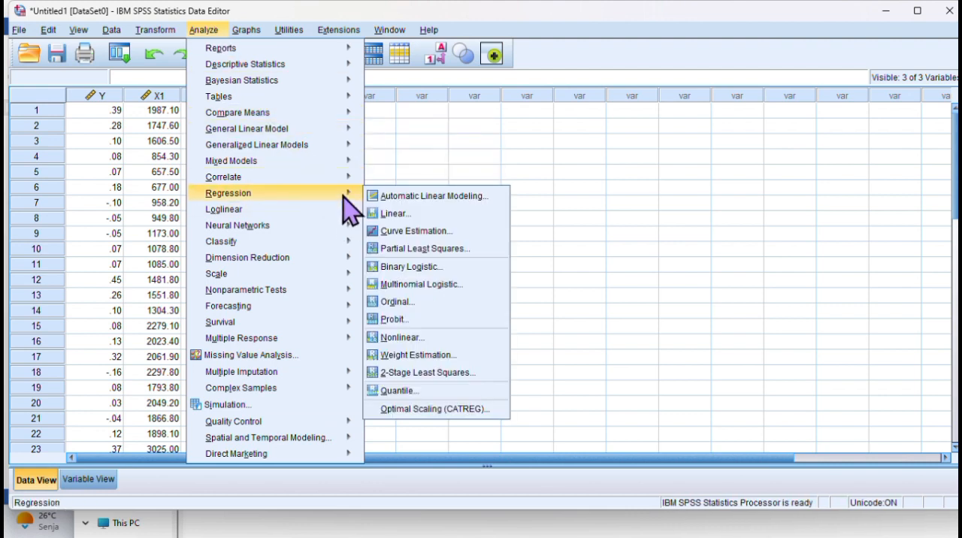
left_click(390, 216)
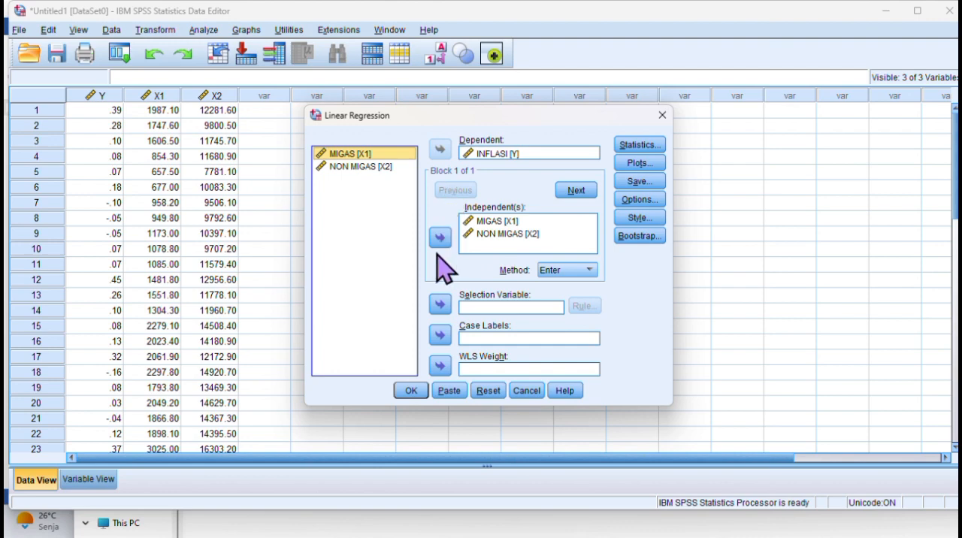
left_click(410, 391)
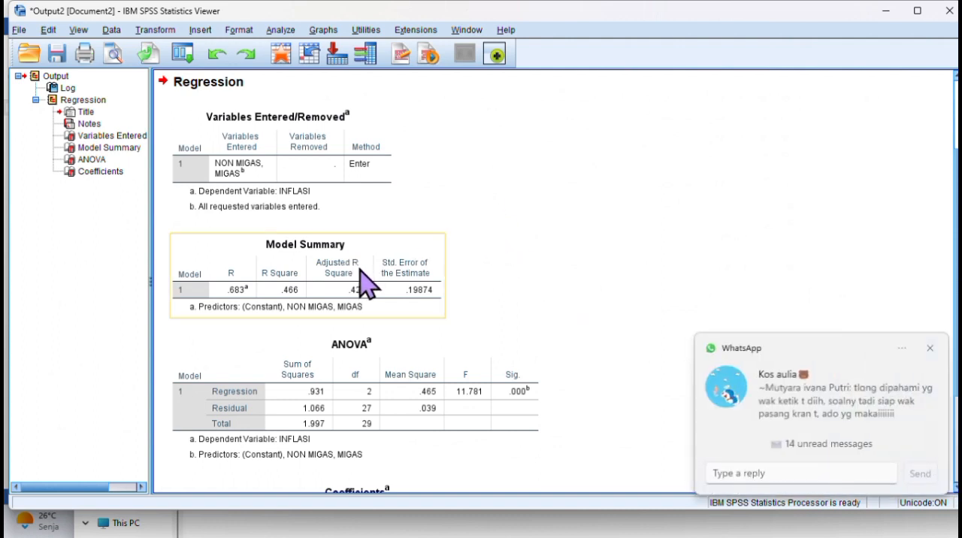
Examine the multiple regression's ANOVA and Coefficients tables, and switch to the Word document to read the regression equation's interpretation
left_click(929, 348)
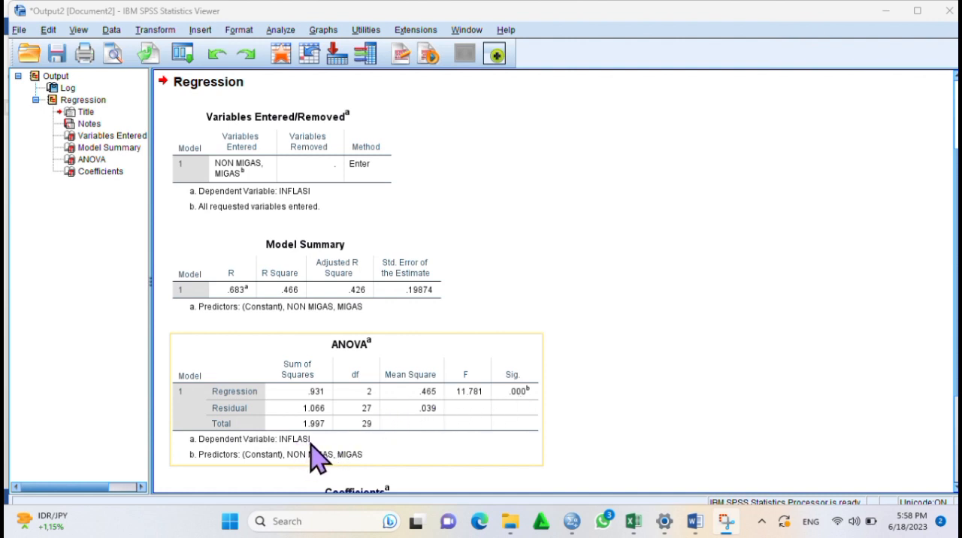
scroll(399, 368, "up", 3)
scroll(402, 358, "down", 7)
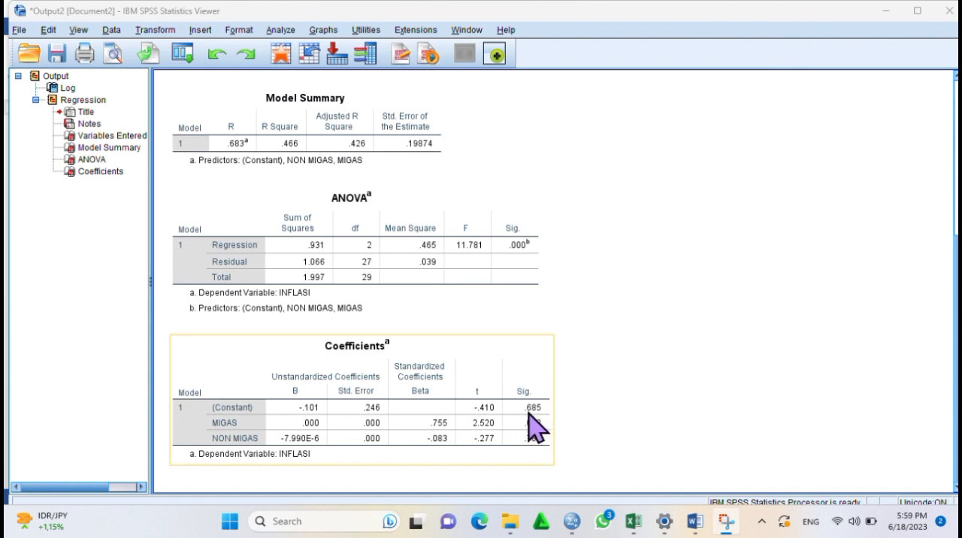
left_click(601, 405)
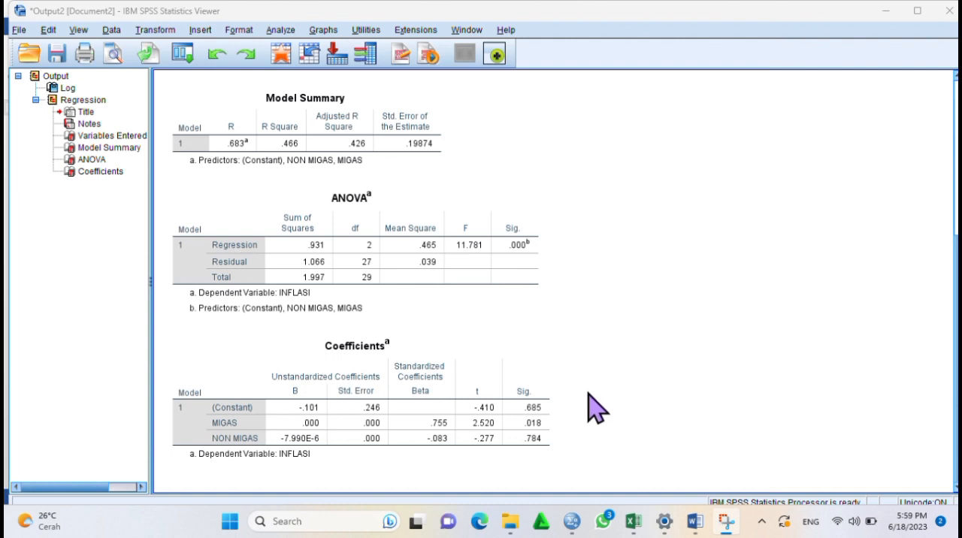
left_click(542, 440)
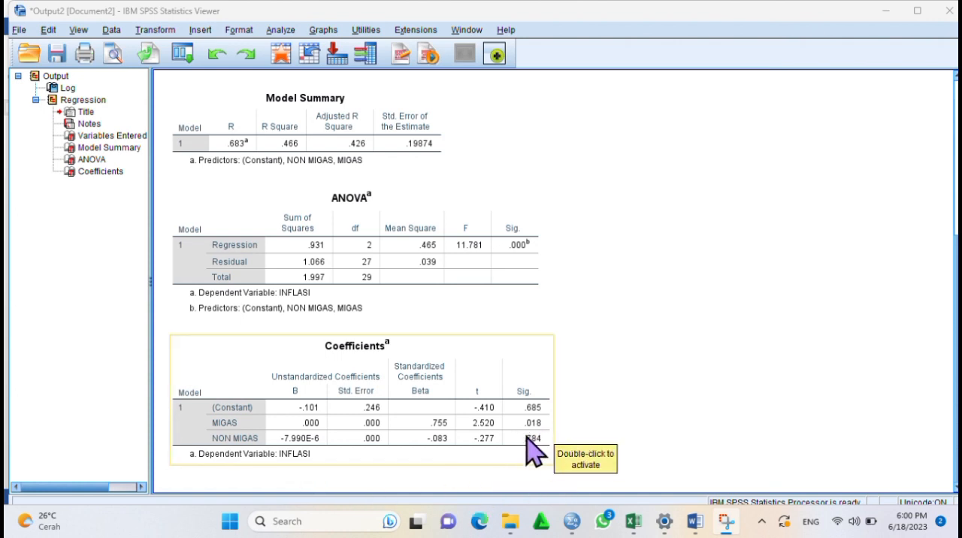
mouse_move(694, 517)
left_click(690, 458)
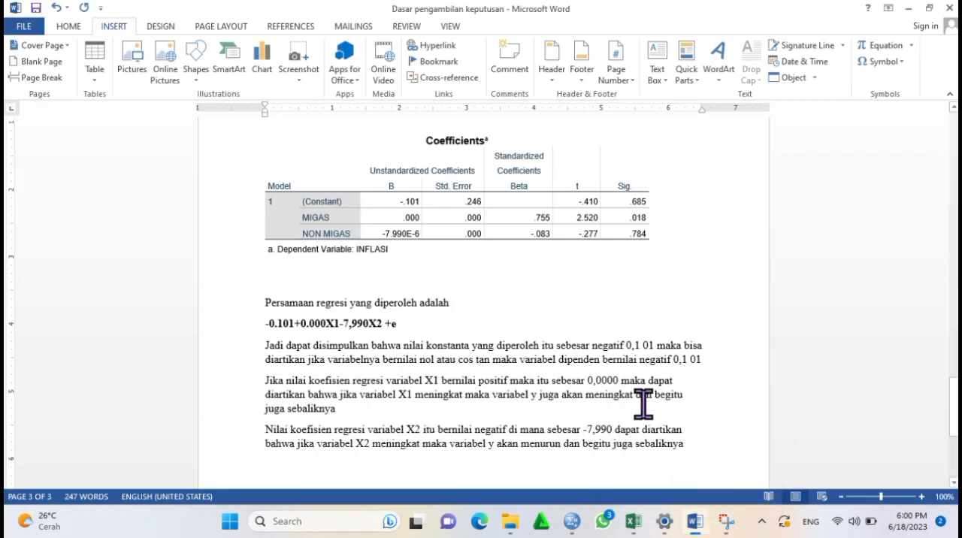